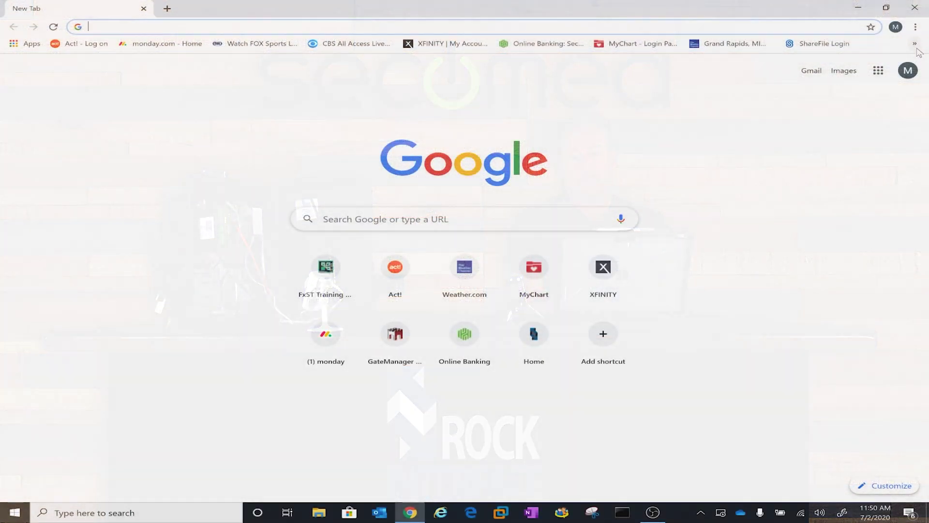
- Log in to GateManager 22's LinkManager service from the bookmarks overflow list
left_click(915, 45)
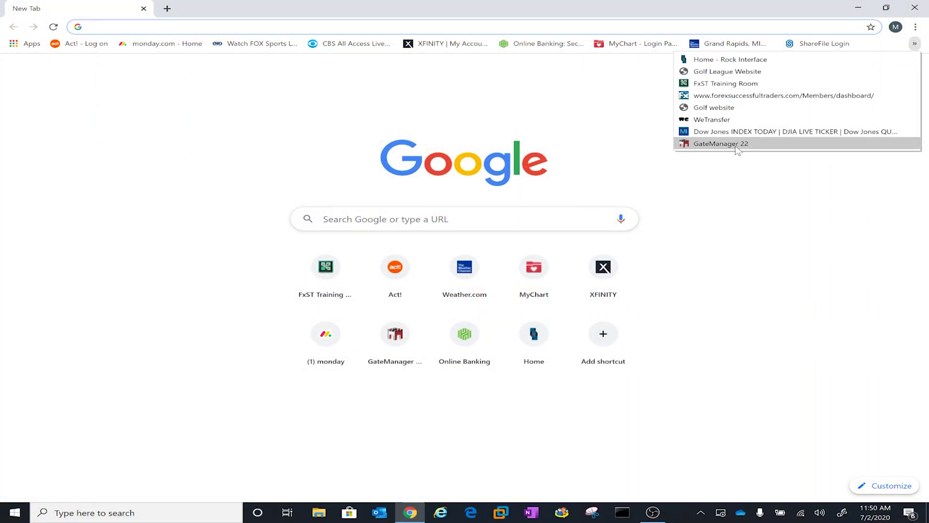
left_click(736, 141)
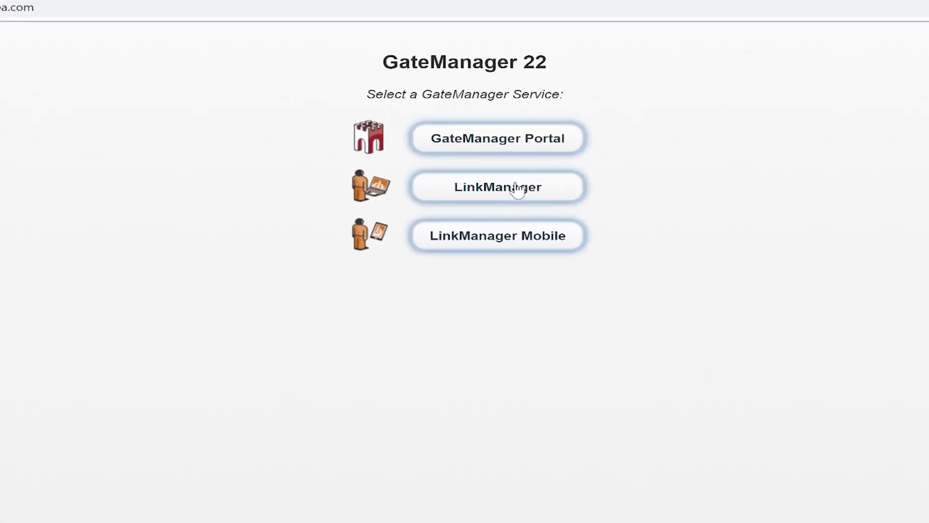
left_click(518, 193)
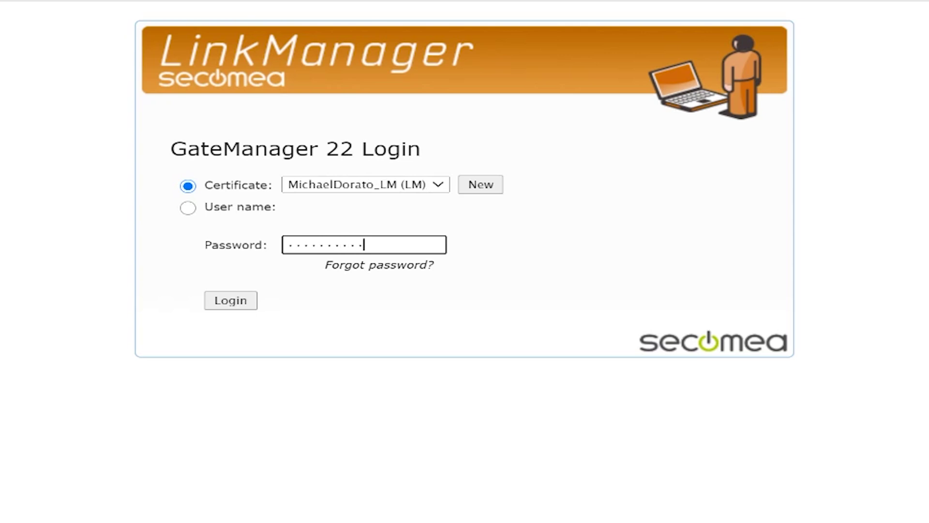
key("Return")
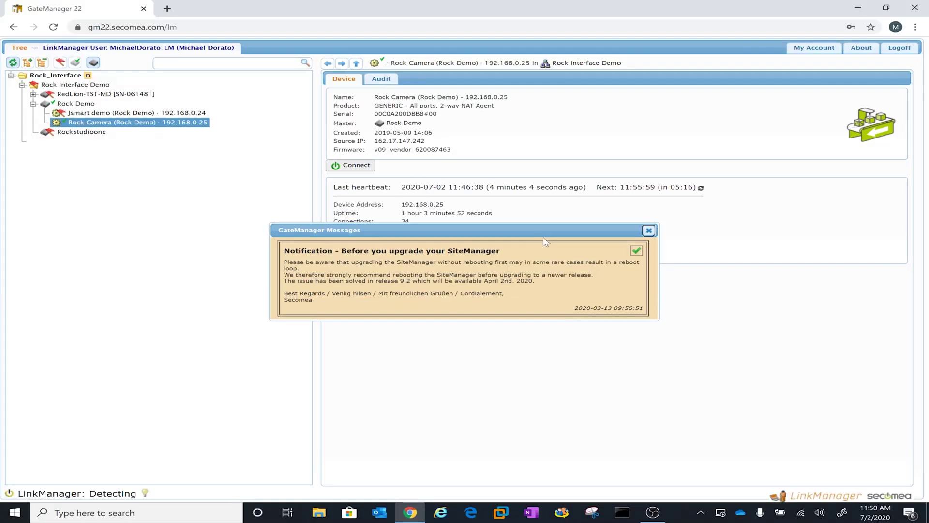
- Dismiss the SiteManager upgrade notice and retry LinkManager client detection from the help panel
left_click(649, 231)
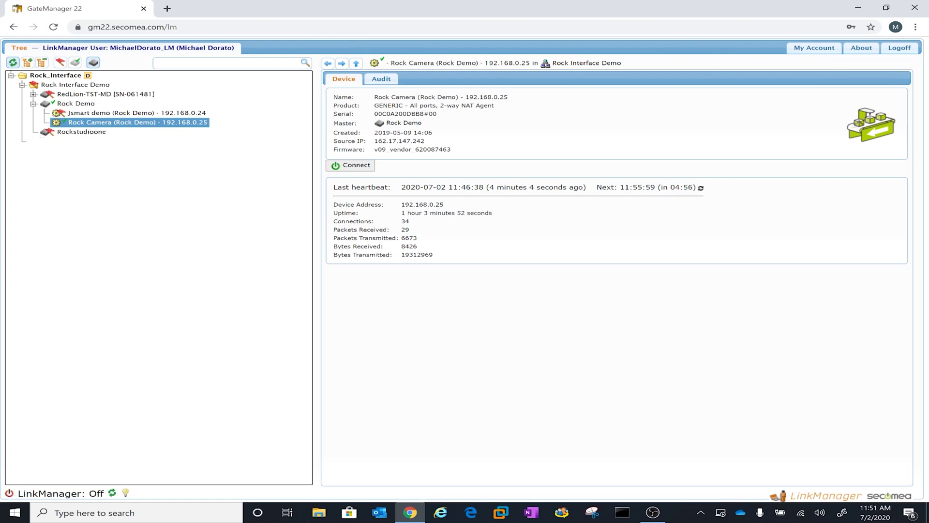
left_click(126, 493)
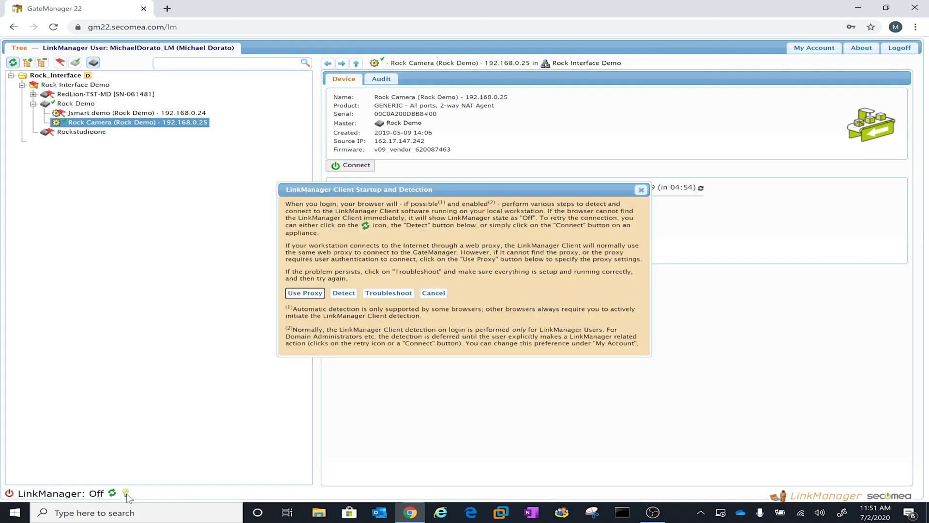
left_click(345, 293)
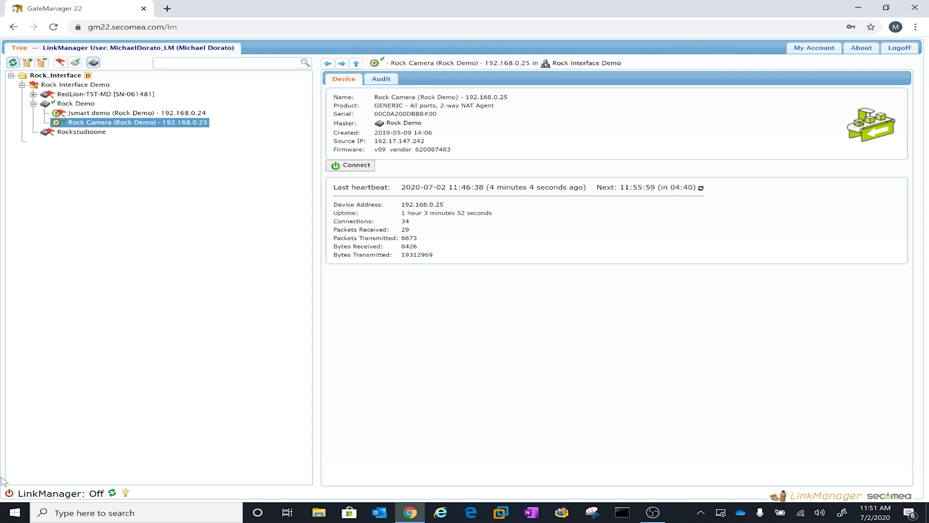
- Open the detection troubleshooting checklist and run client detection again in a new tab
left_click(10, 494)
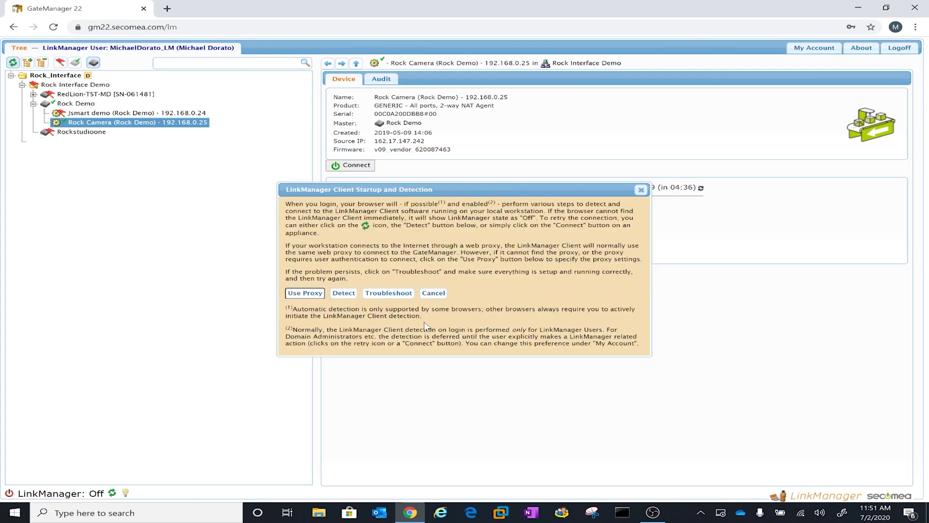
left_click(390, 293)
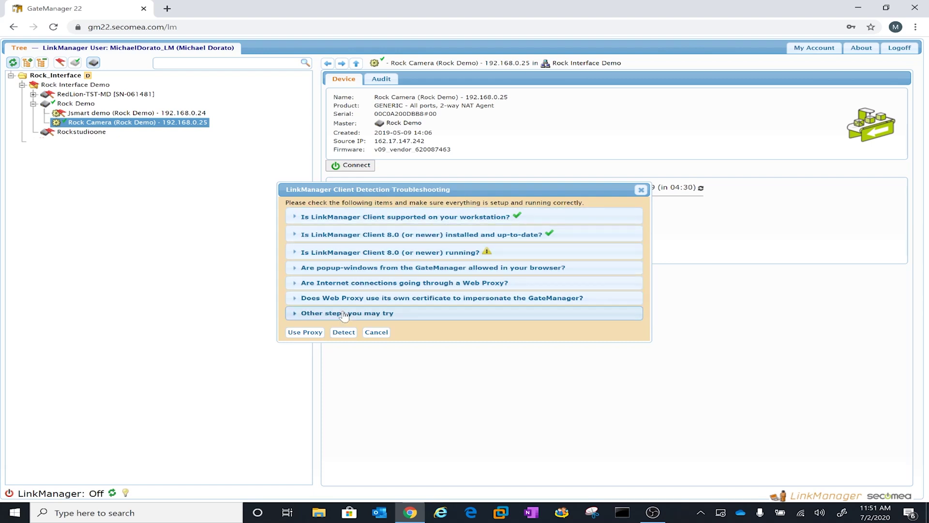
left_click(344, 334)
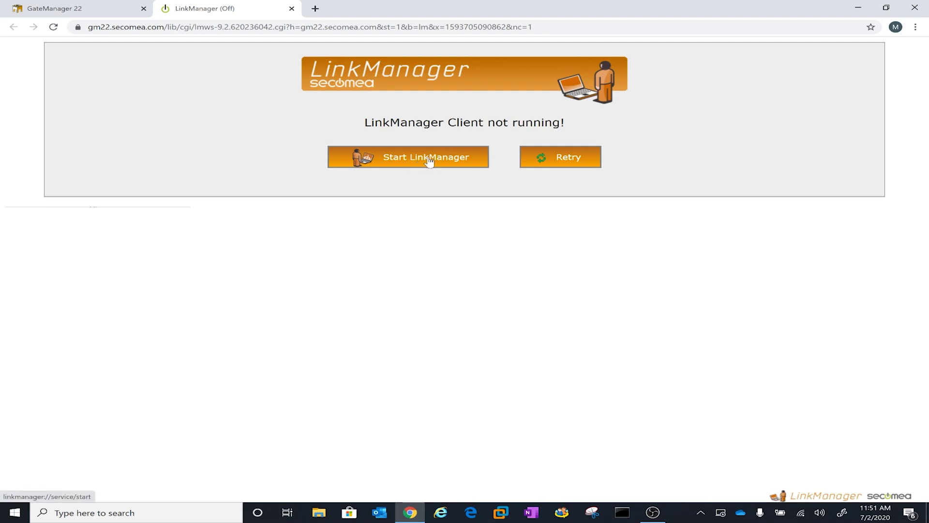
- Retry detection, then download and run the Install/Update LinkManager installer .exe
left_click(554, 160)
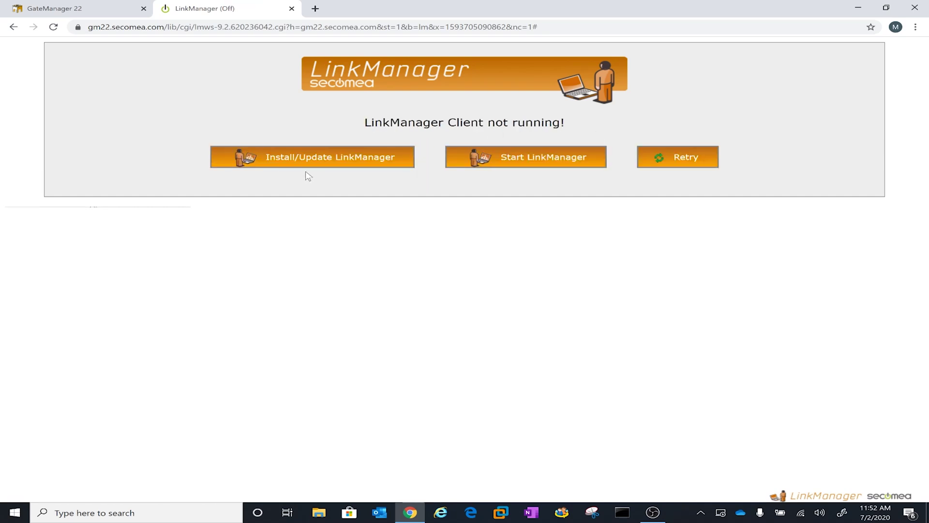
left_click(332, 159)
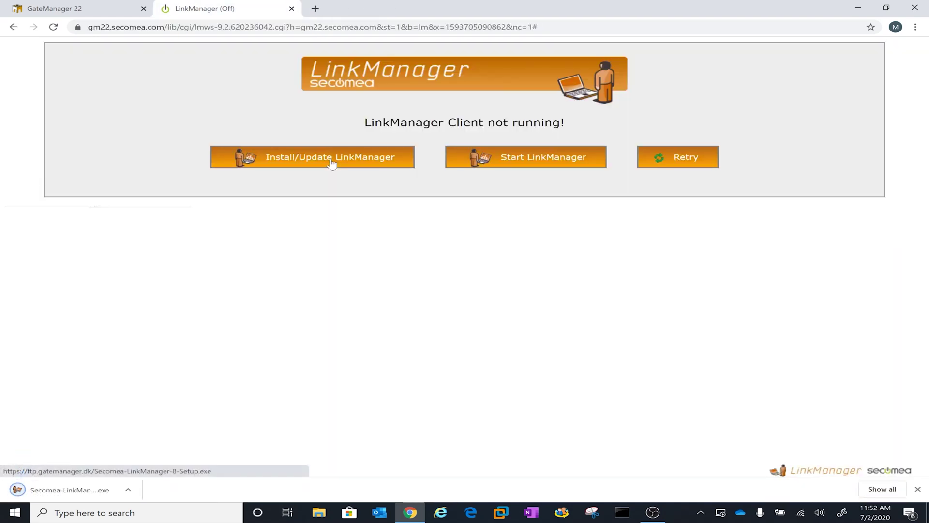
left_click(84, 493)
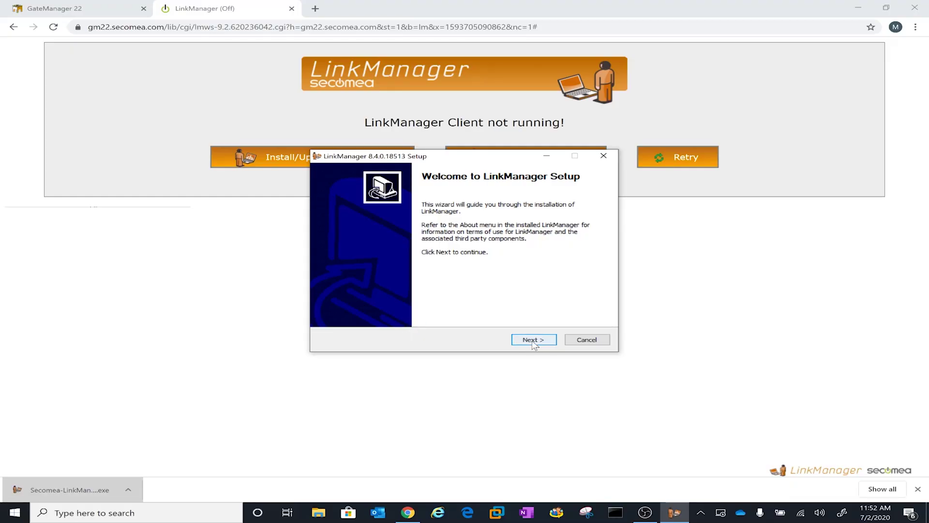
- Install LinkManager 8.4.0, accepting the licence agreement, and close the finished setup wizard
left_click(533, 340)
left_click(534, 339)
left_click(535, 339)
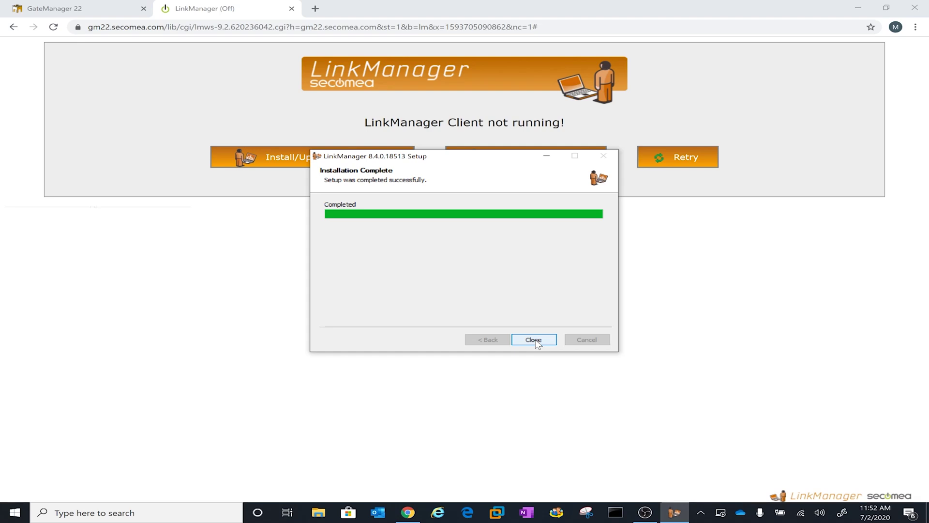
left_click(535, 340)
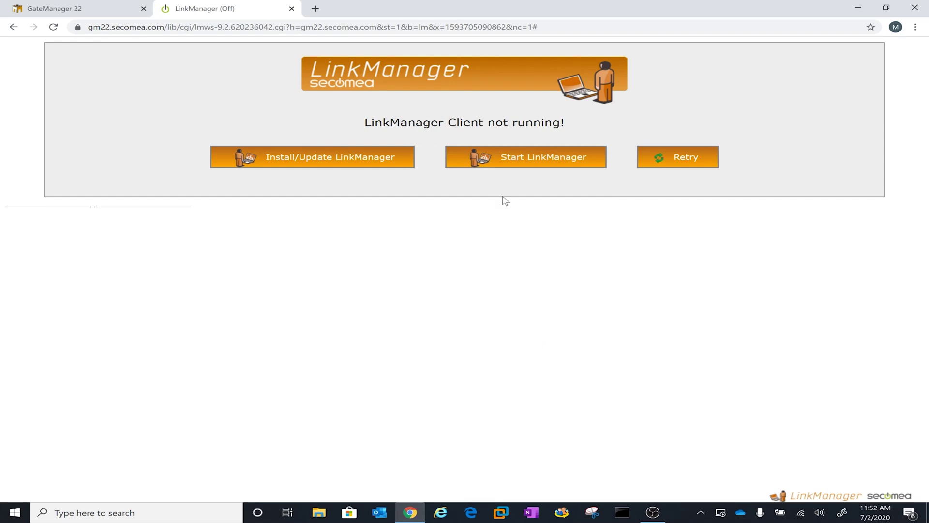
- Launch the installed LinkManager Client and retry detection until the portal reports Ready
left_click(542, 161)
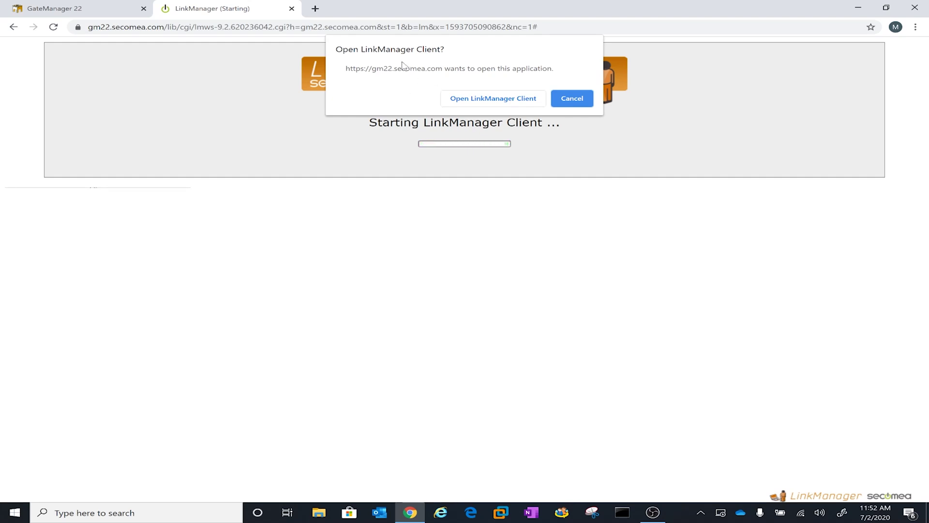
left_click(500, 99)
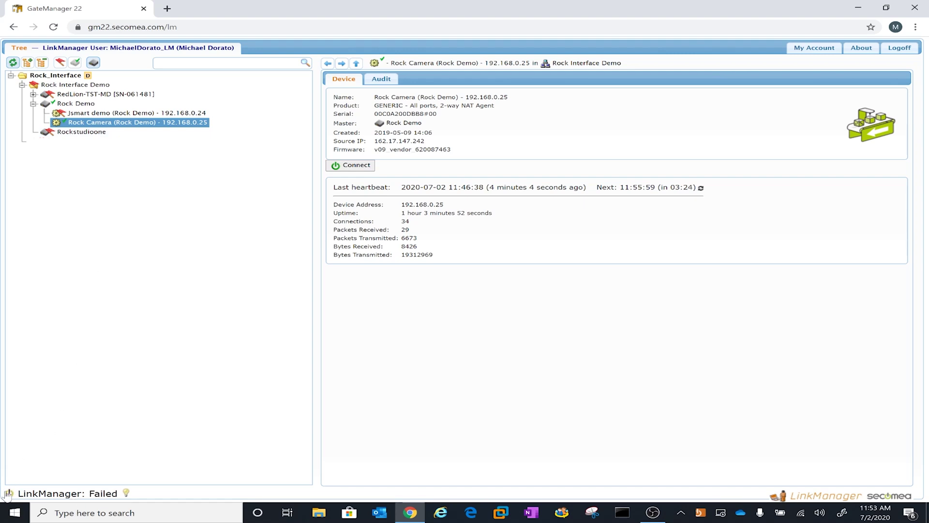
left_click(8, 494)
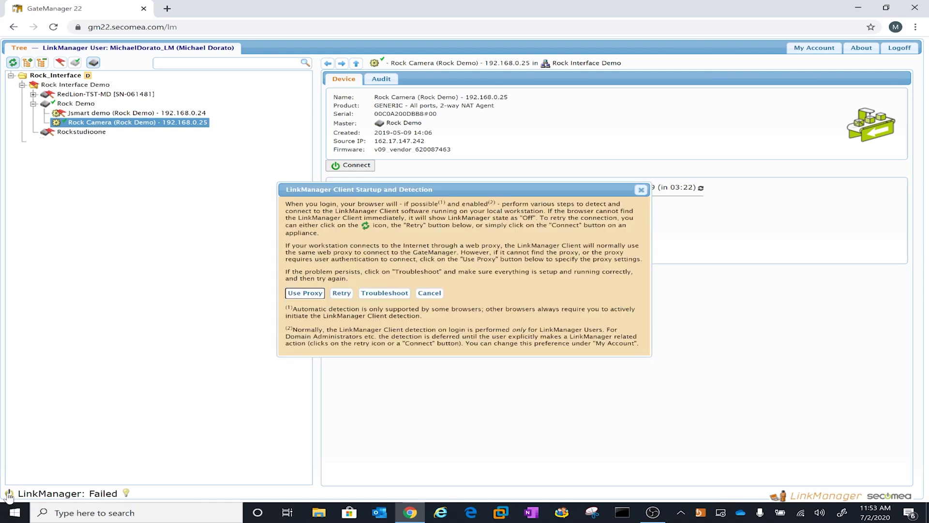
left_click(341, 295)
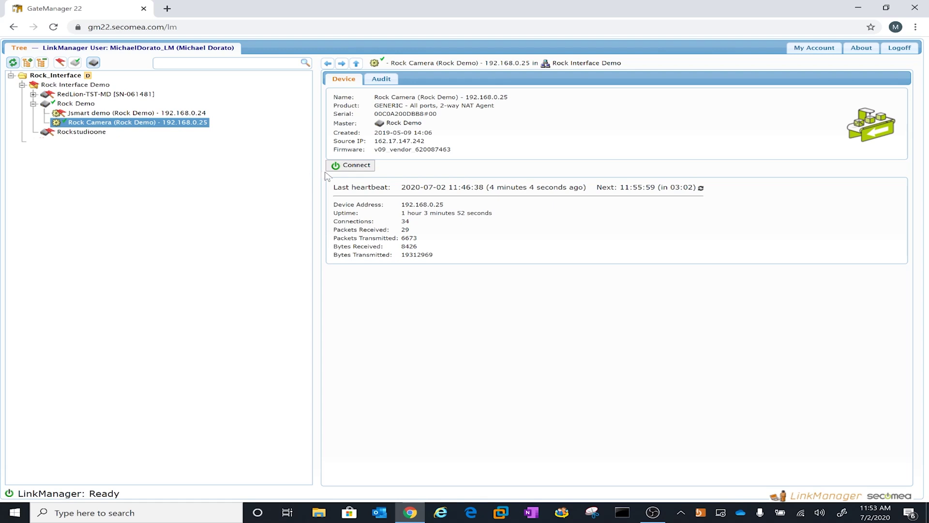
- Connect to the Rock Camera and ping 192.168.0.25, getting 4 of 4 replies
left_click(357, 165)
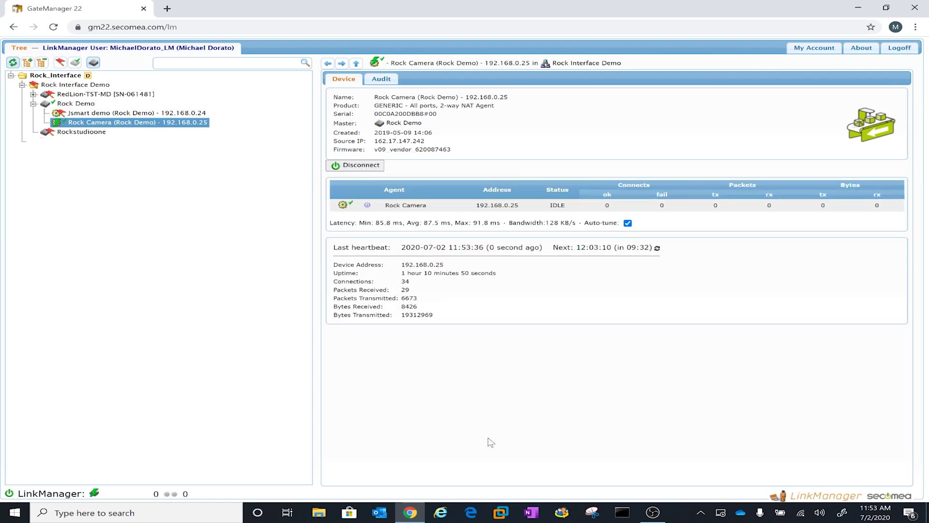
left_click(622, 514)
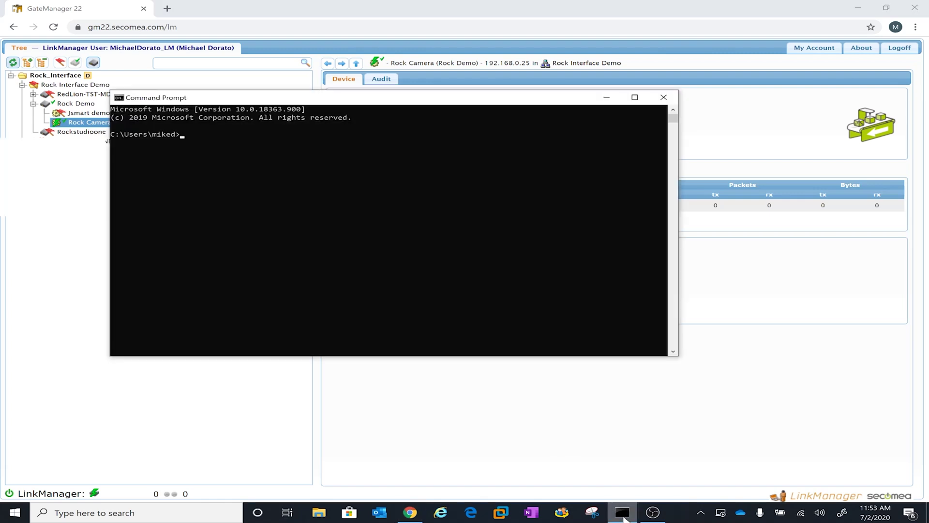
type("pin")
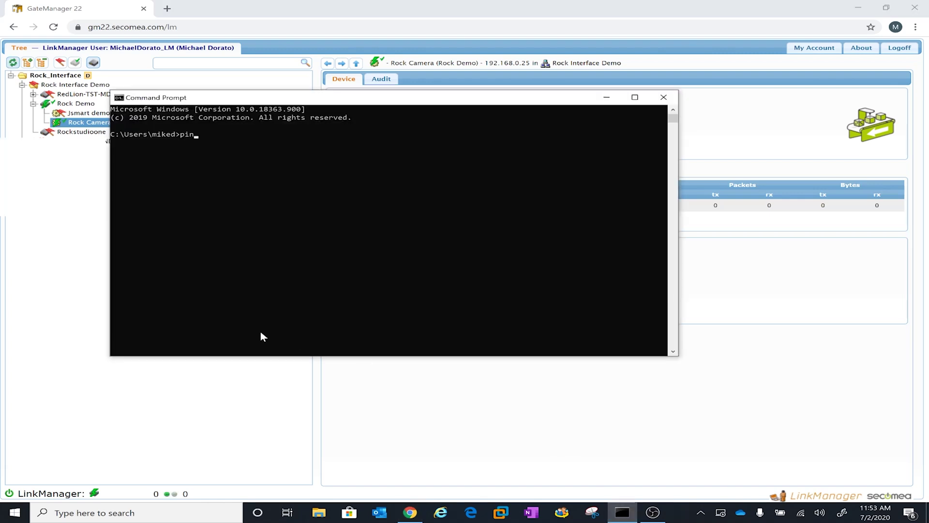
type("g 192.168.0.25")
key("Return")
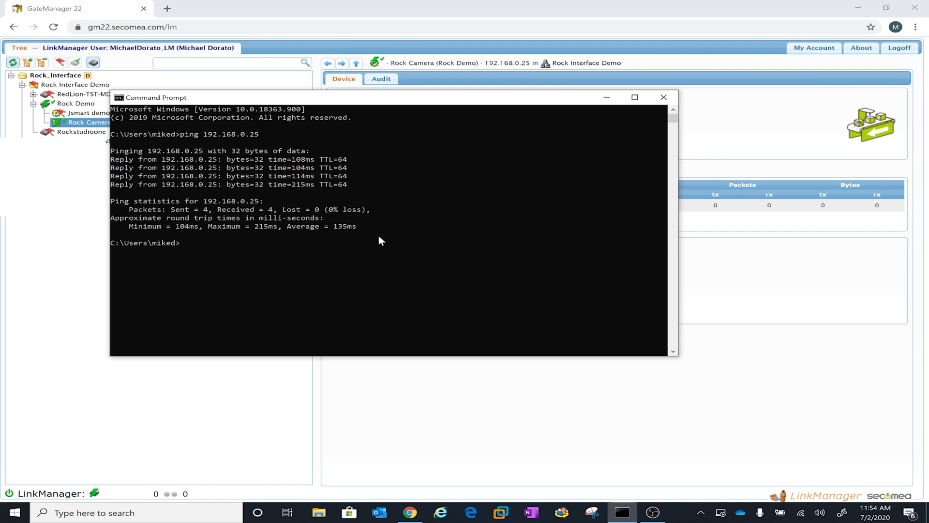
- Browse to the D-Link camera at 192.168.0.25 in Internet Explorer and confirm its login
left_click(441, 515)
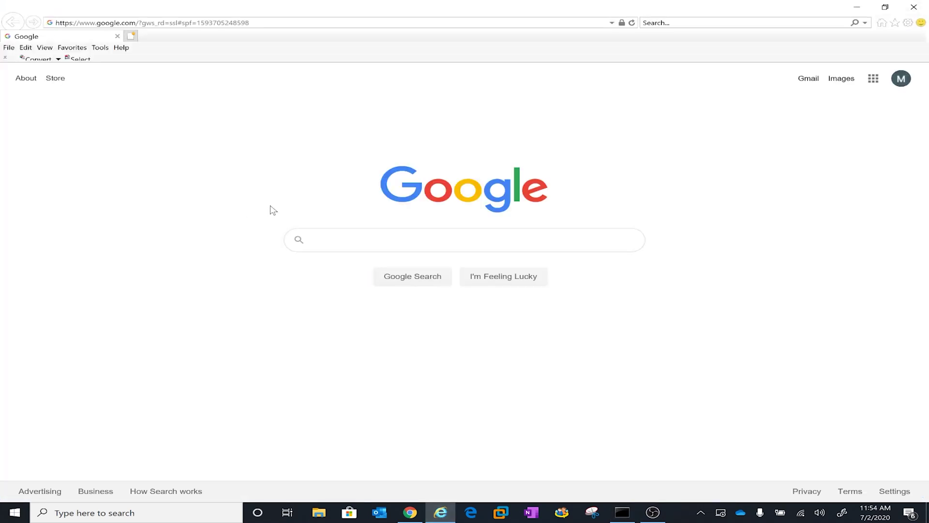
left_click(167, 23)
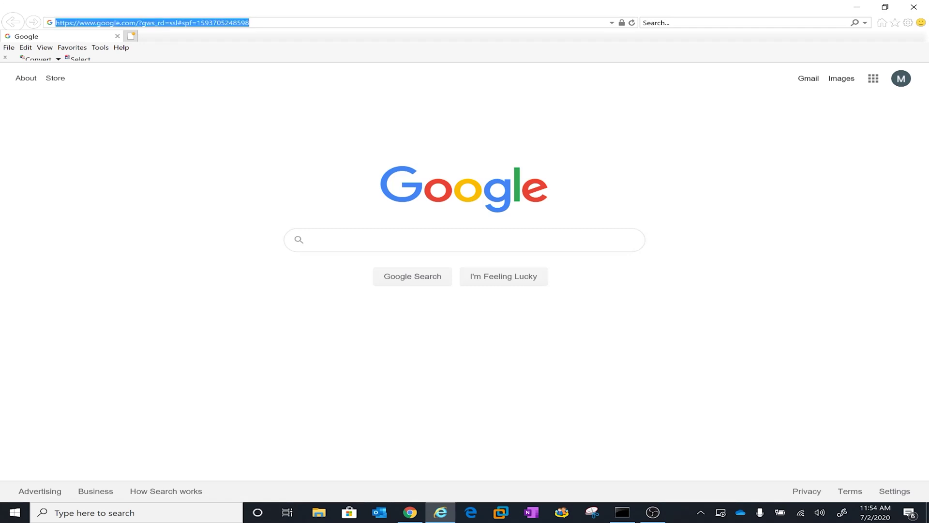
type("1")
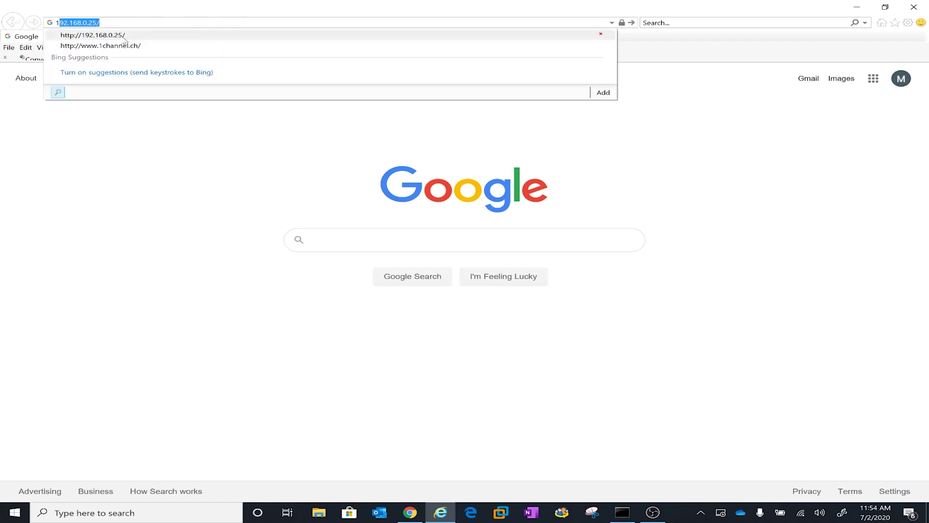
left_click(123, 39)
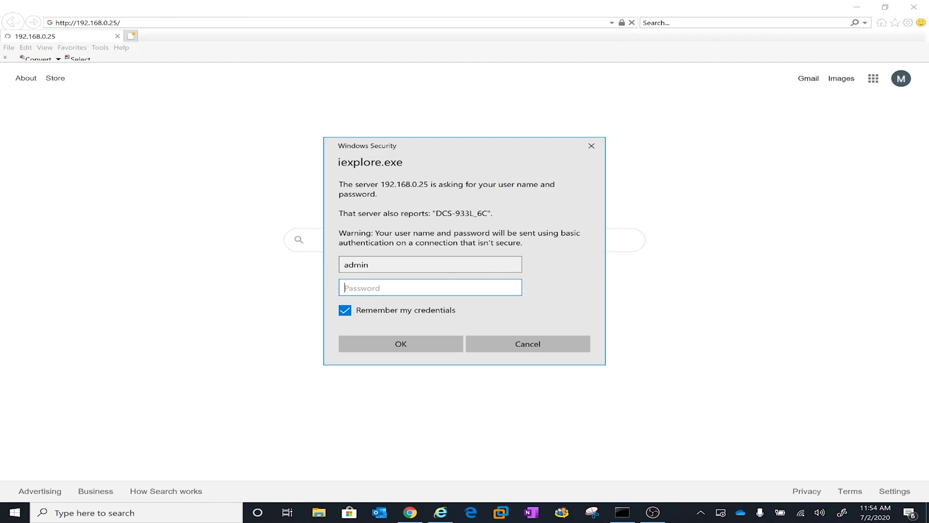
left_click(406, 344)
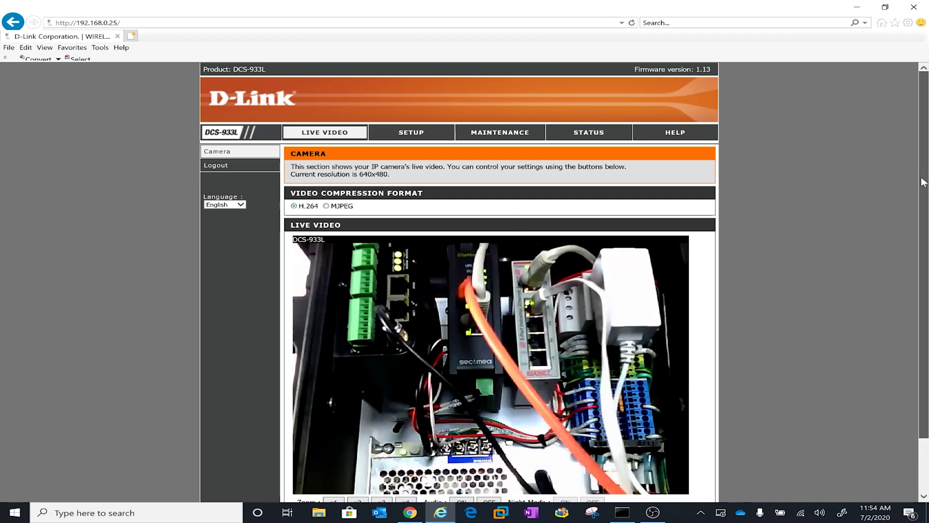
- Scroll down to the live video controls and set the camera's audio to OFF
scroll(923, 182, "down", 2)
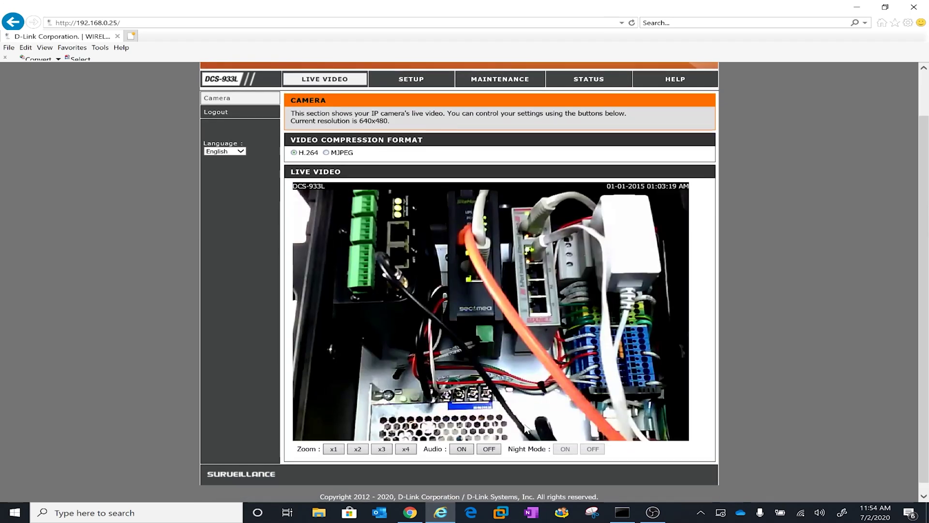
left_click(488, 450)
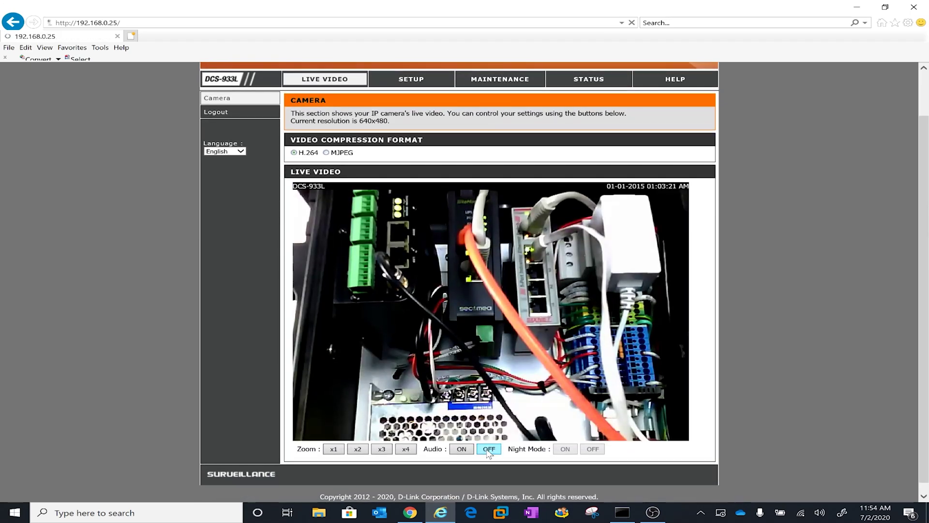